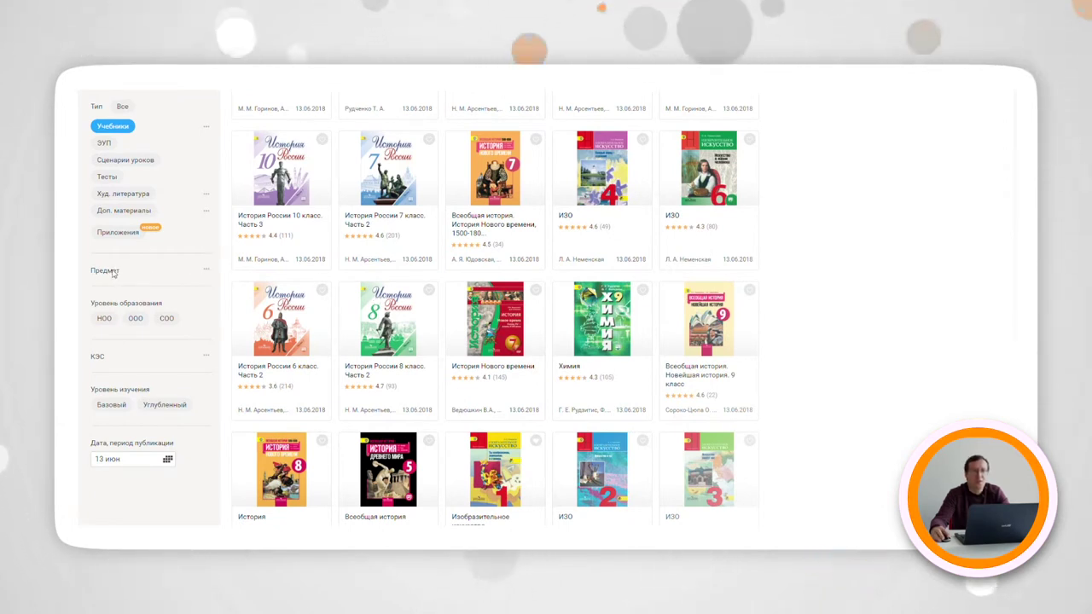
Filter the textbook catalogue by the subject История.
{"action": "left_click", "coordinate": [207, 271]}
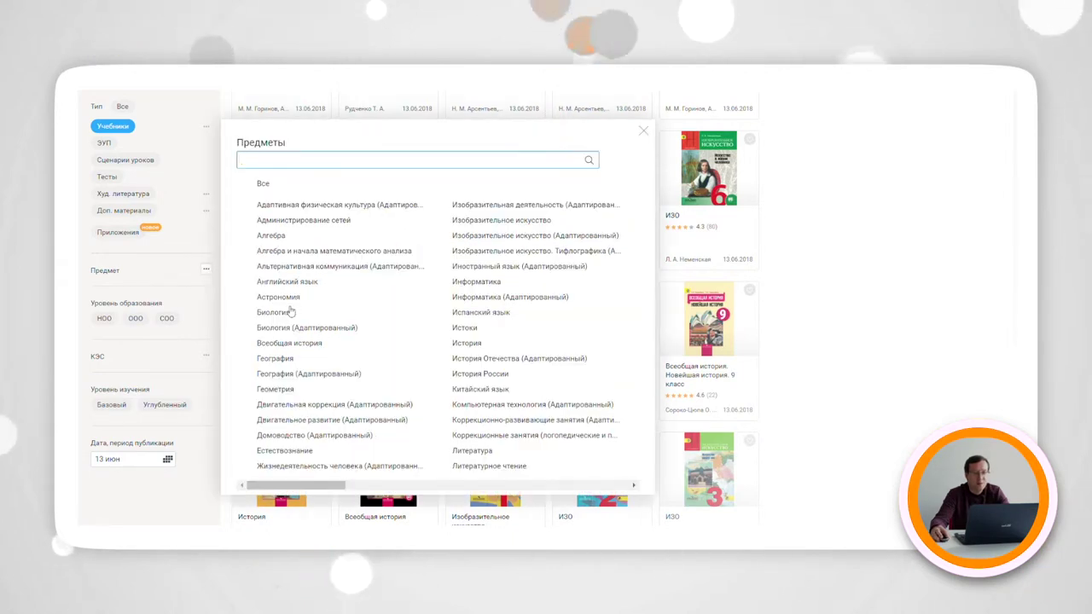
{"action": "left_click", "coordinate": [478, 344]}
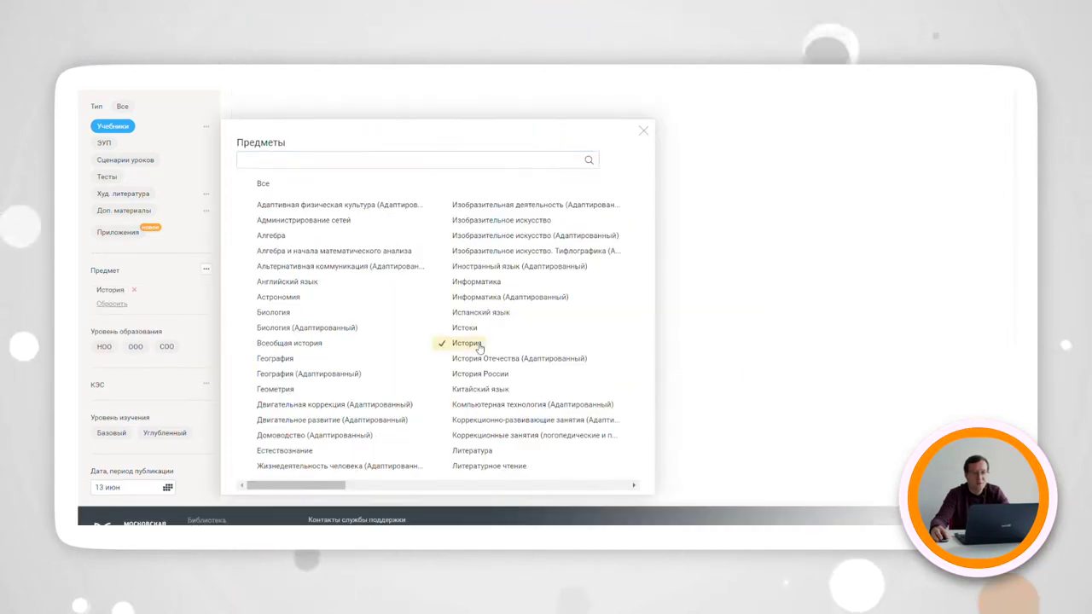
{"action": "left_click", "coordinate": [827, 340]}
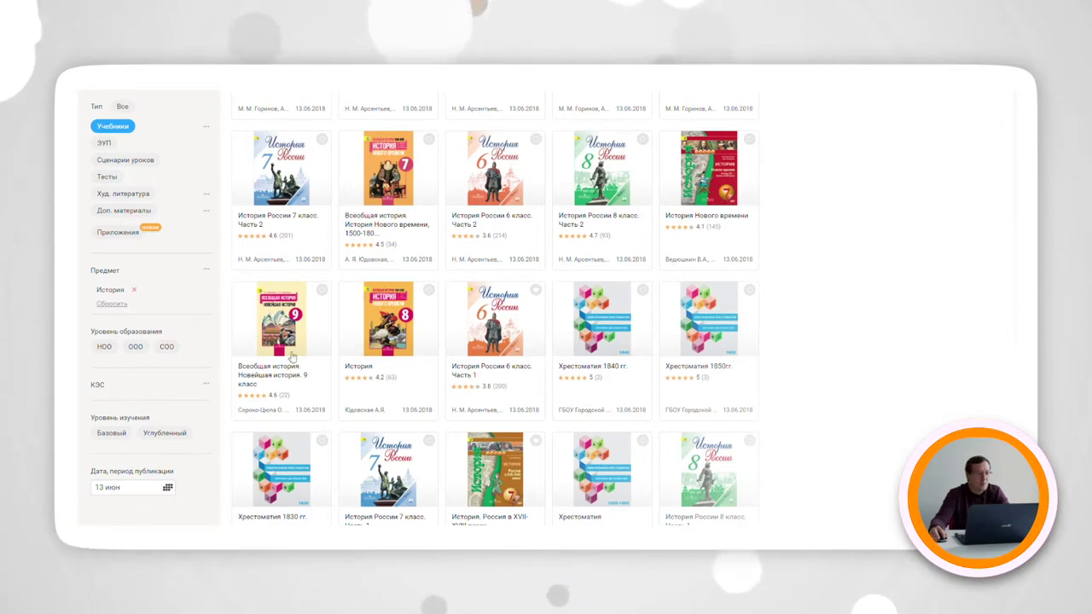
Restrict the history textbooks to the ООО education level and look through the filtered list.
{"action": "scroll", "coordinate": [205, 343], "scroll_direction": "down", "scroll_amount": 1}
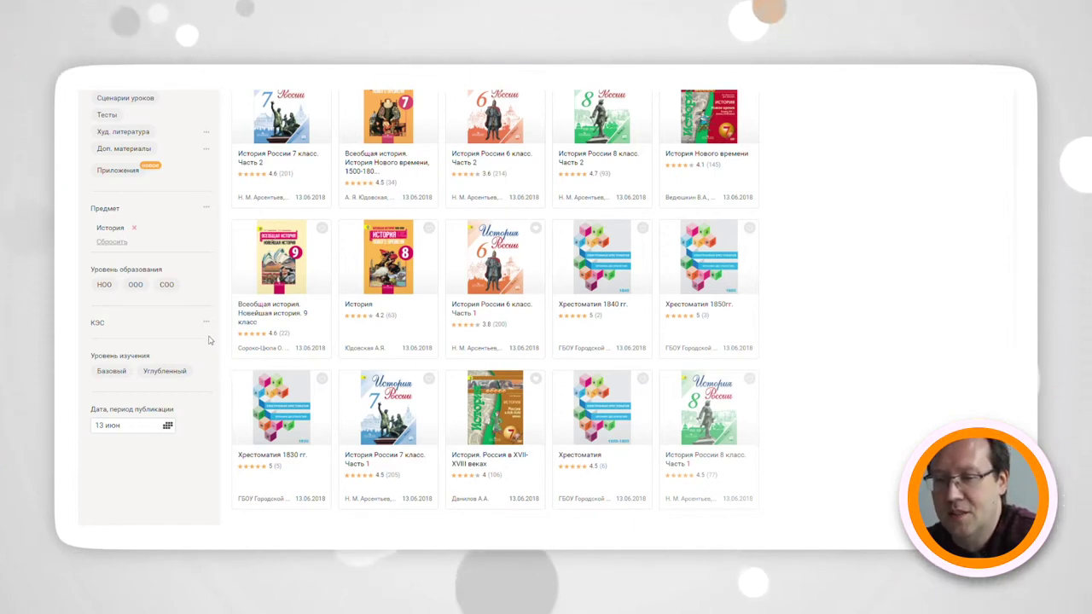
{"action": "left_click", "coordinate": [136, 285]}
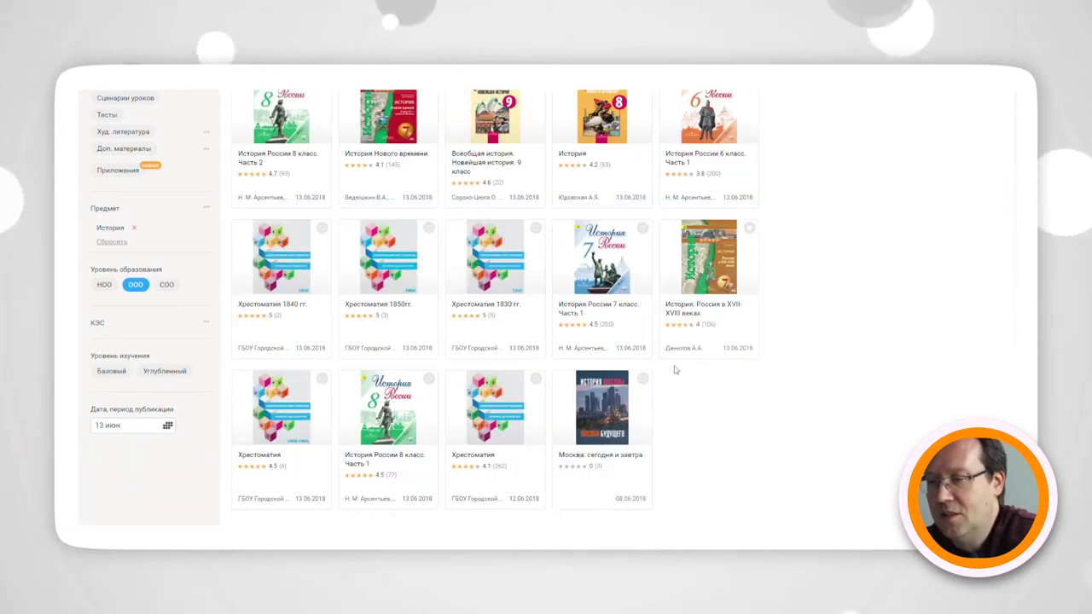
{"action": "scroll", "coordinate": [851, 395], "scroll_direction": "up", "scroll_amount": 2}
{"action": "scroll", "coordinate": [851, 396], "scroll_direction": "up", "scroll_amount": 2}
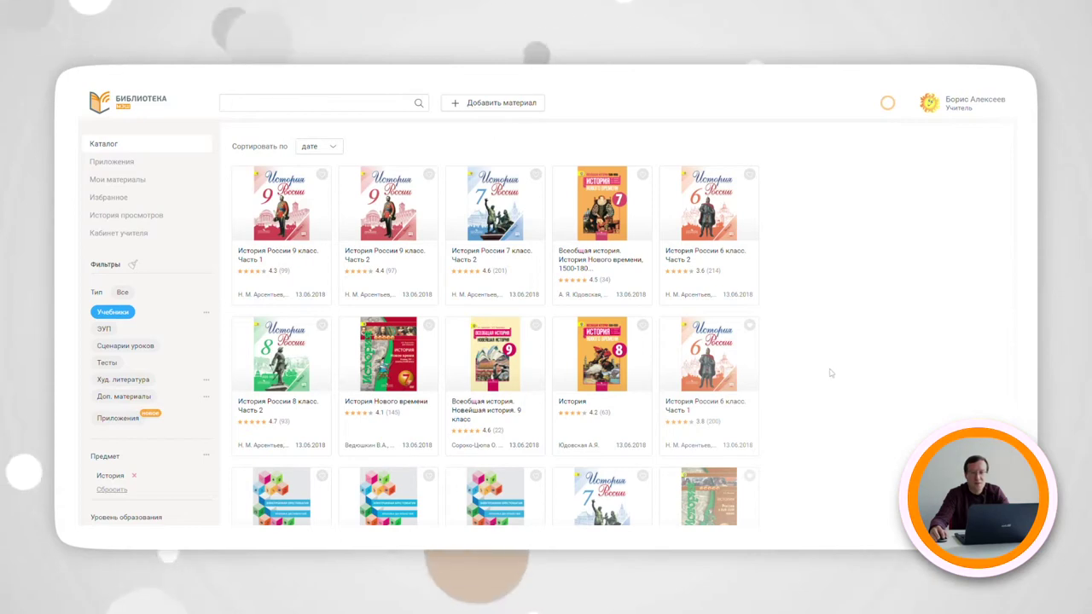
{"action": "scroll", "coordinate": [829, 373], "scroll_direction": "down", "scroll_amount": 3}
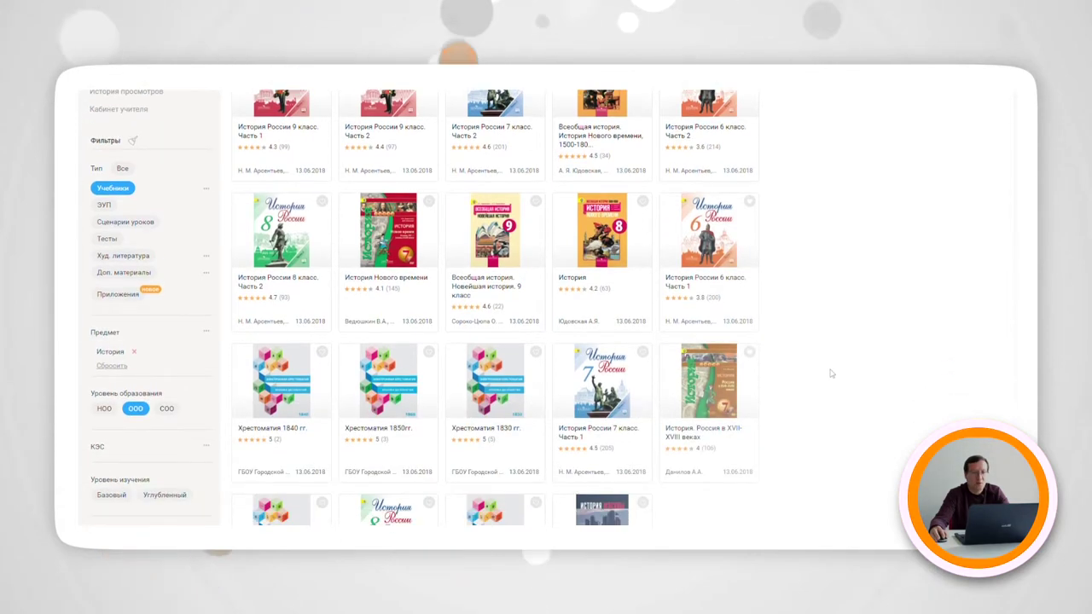
{"action": "scroll", "coordinate": [834, 372], "scroll_direction": "down", "scroll_amount": 2}
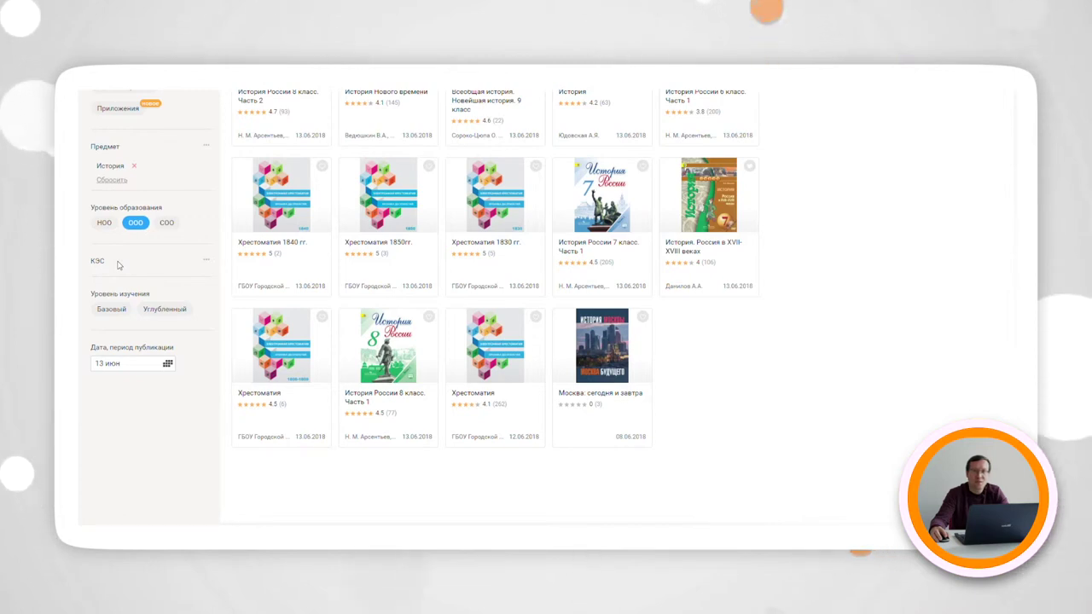
Apply the КЭС filter for История - ООО with topic 2.3 Восточная Европа в середине I тыс. н.э. from section 2 История России.
{"action": "left_click", "coordinate": [208, 262]}
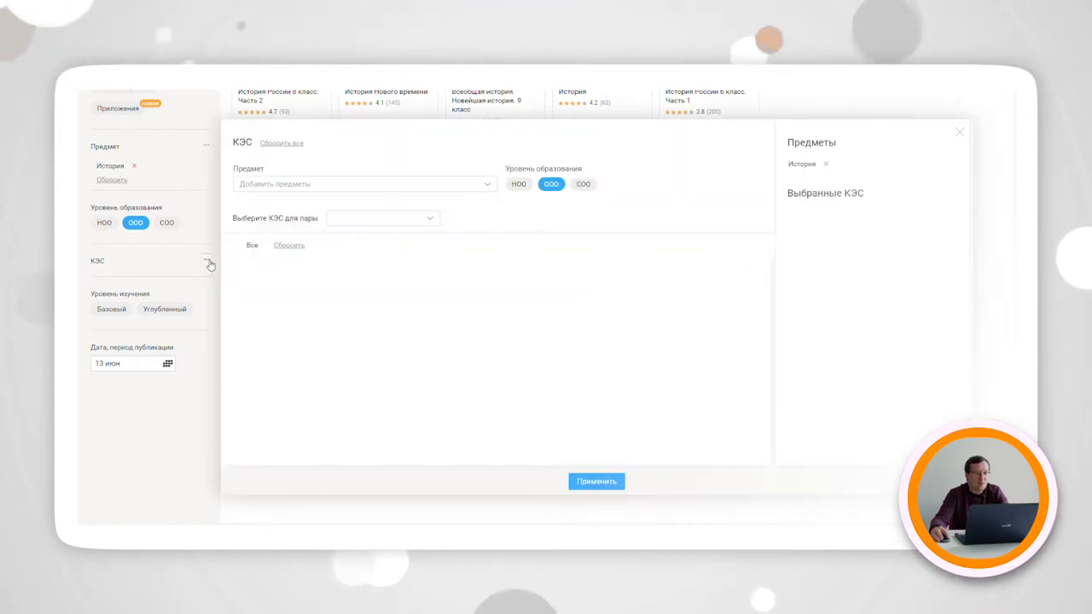
{"action": "left_click", "coordinate": [430, 221]}
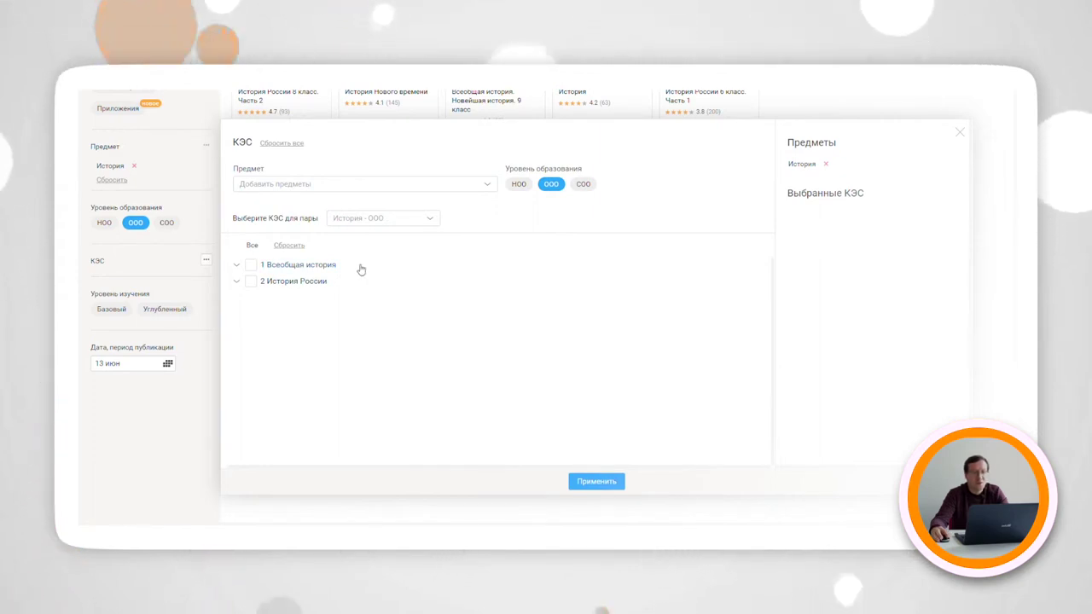
{"action": "left_click", "coordinate": [239, 284]}
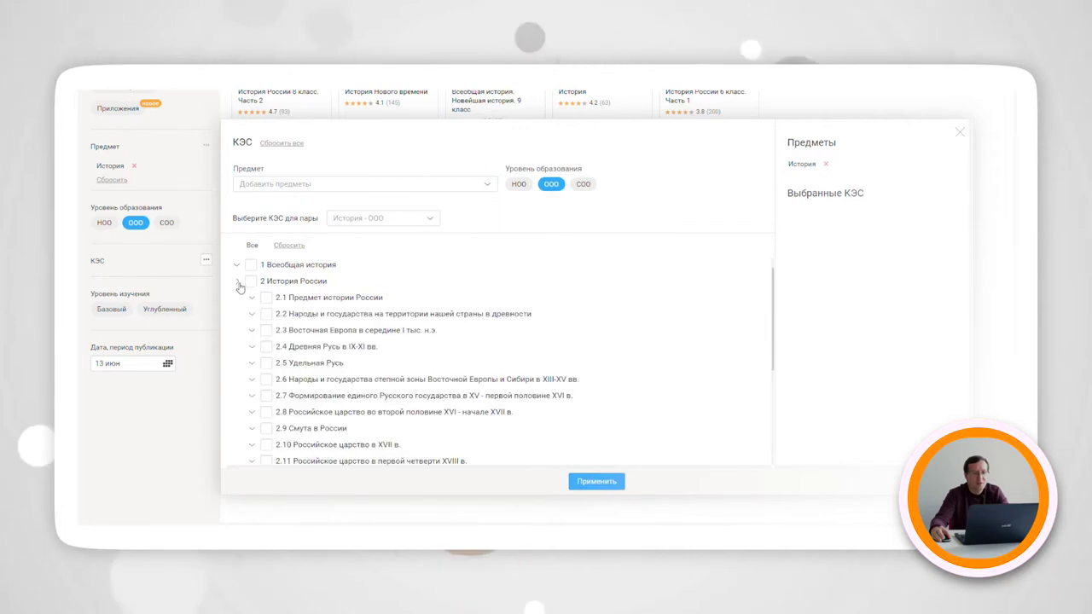
{"action": "scroll", "coordinate": [635, 325], "scroll_direction": "down", "scroll_amount": 1}
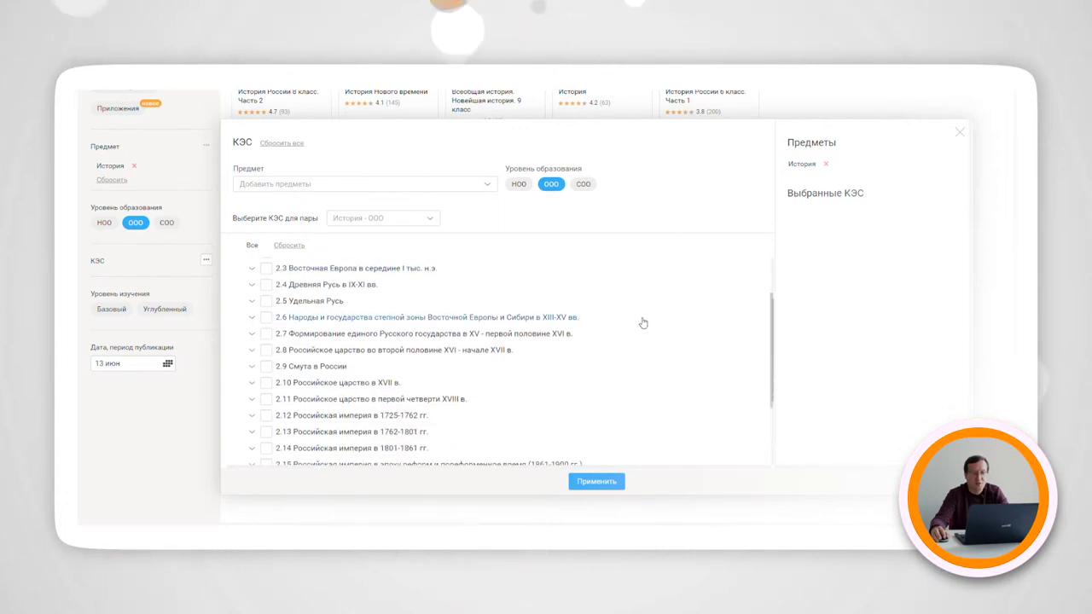
{"action": "scroll", "coordinate": [676, 323], "scroll_direction": "down", "scroll_amount": 5}
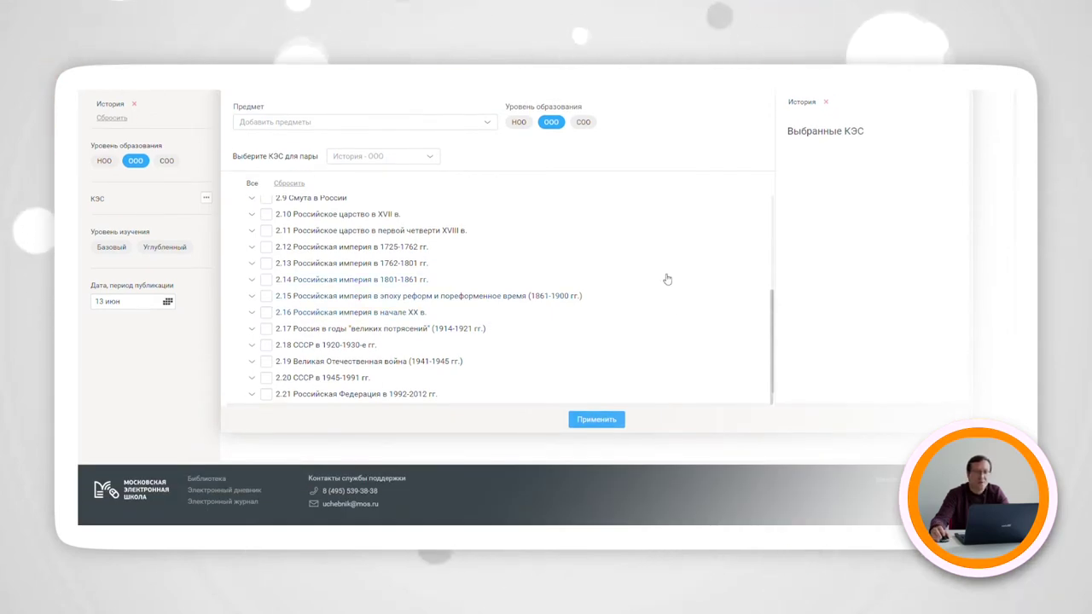
{"action": "scroll", "coordinate": [643, 277], "scroll_direction": "up", "scroll_amount": 5}
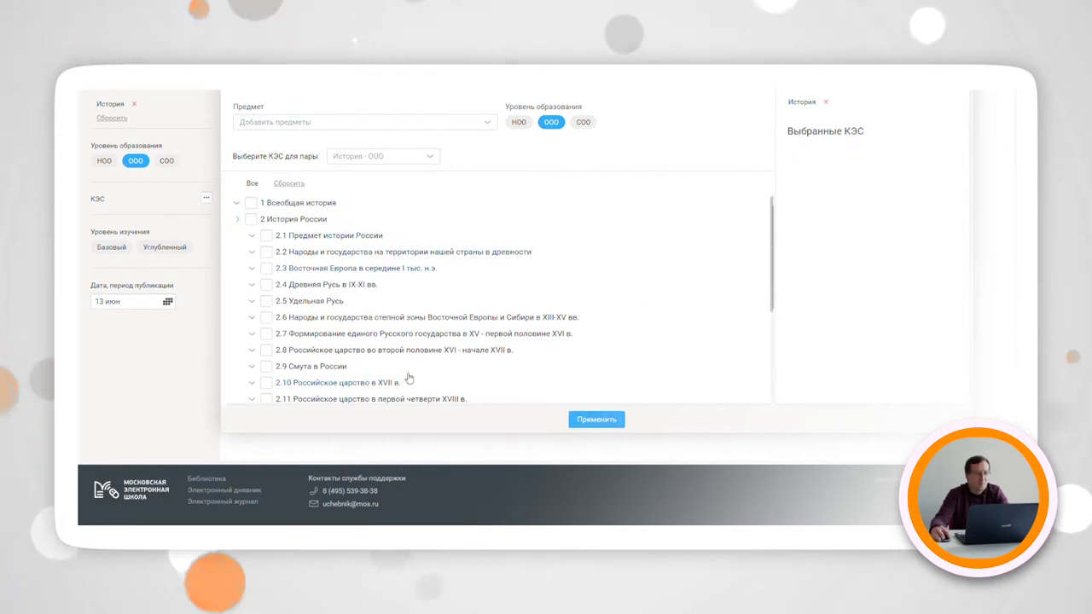
{"action": "left_click", "coordinate": [307, 269]}
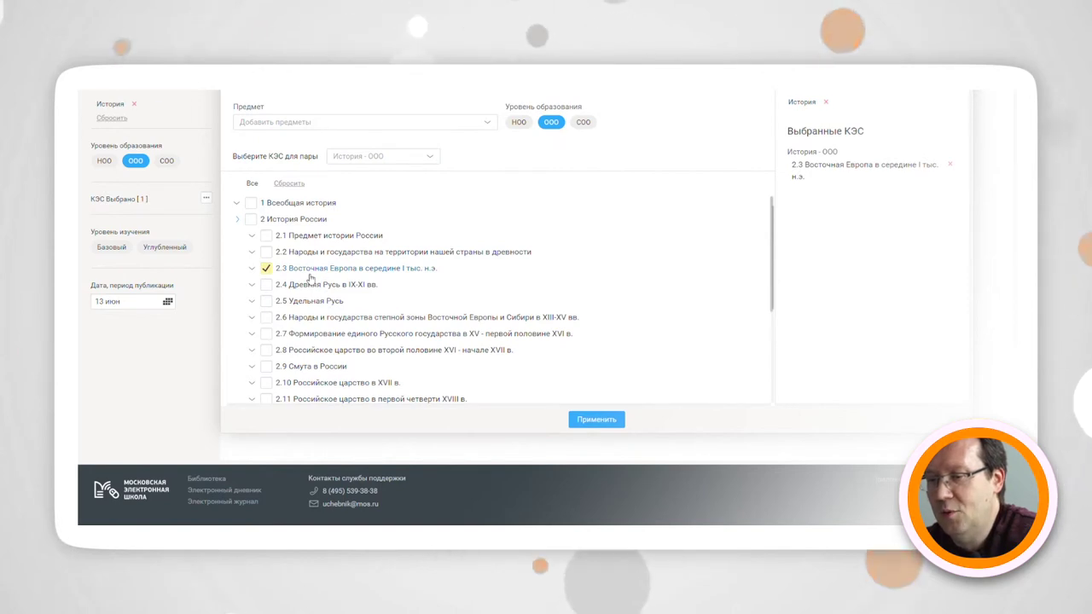
{"action": "left_click", "coordinate": [597, 420]}
{"action": "scroll", "coordinate": [751, 326], "scroll_direction": "up", "scroll_amount": 3}
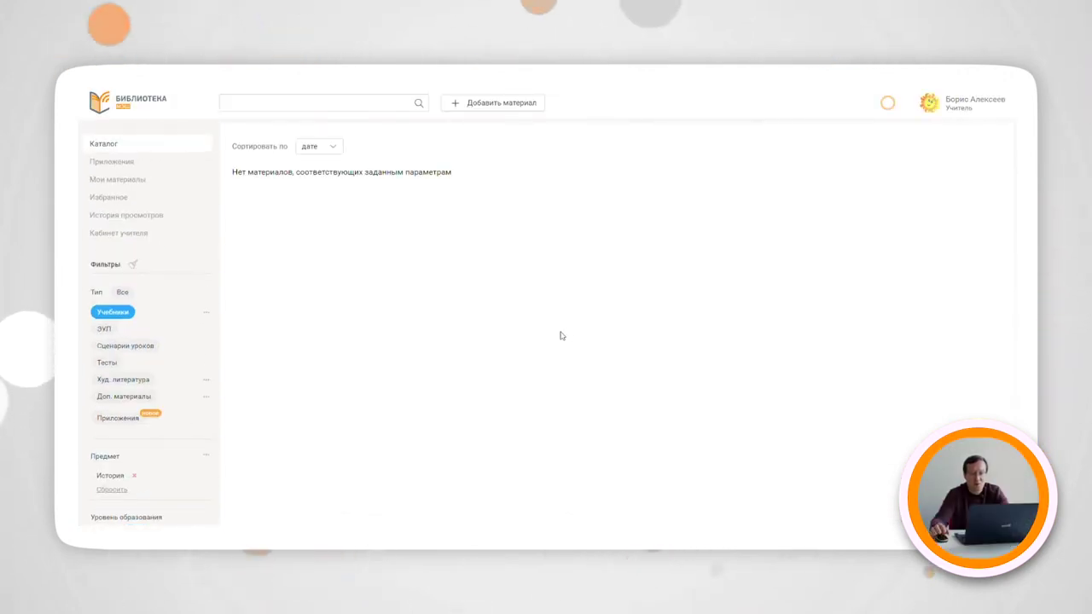
Add Доп. материалы to the material types and look over the matching items.
{"action": "left_click", "coordinate": [125, 397]}
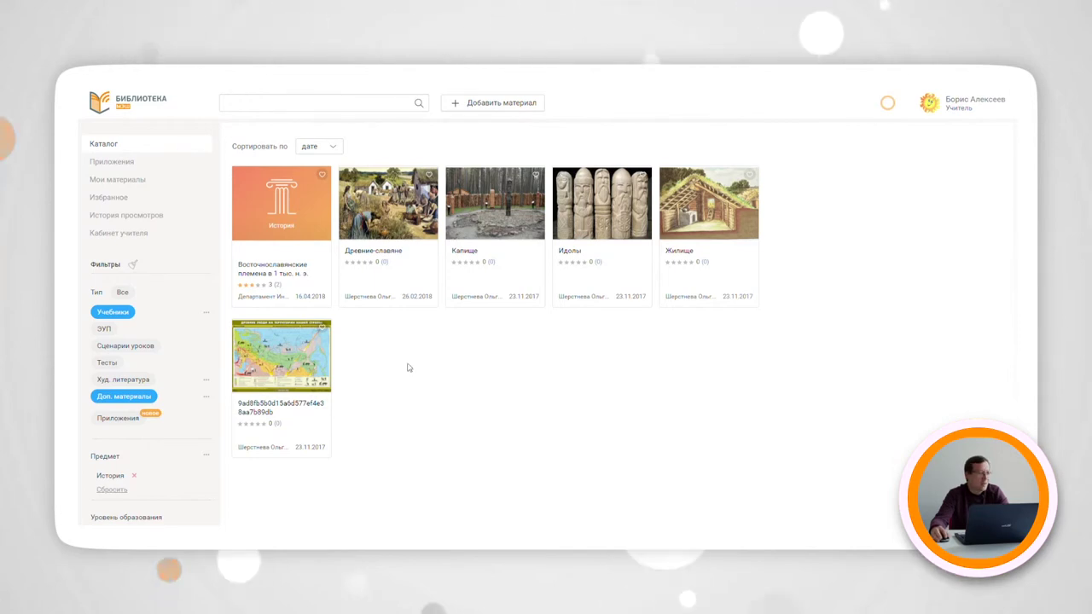
{"action": "scroll", "coordinate": [407, 363], "scroll_direction": "down", "scroll_amount": 2}
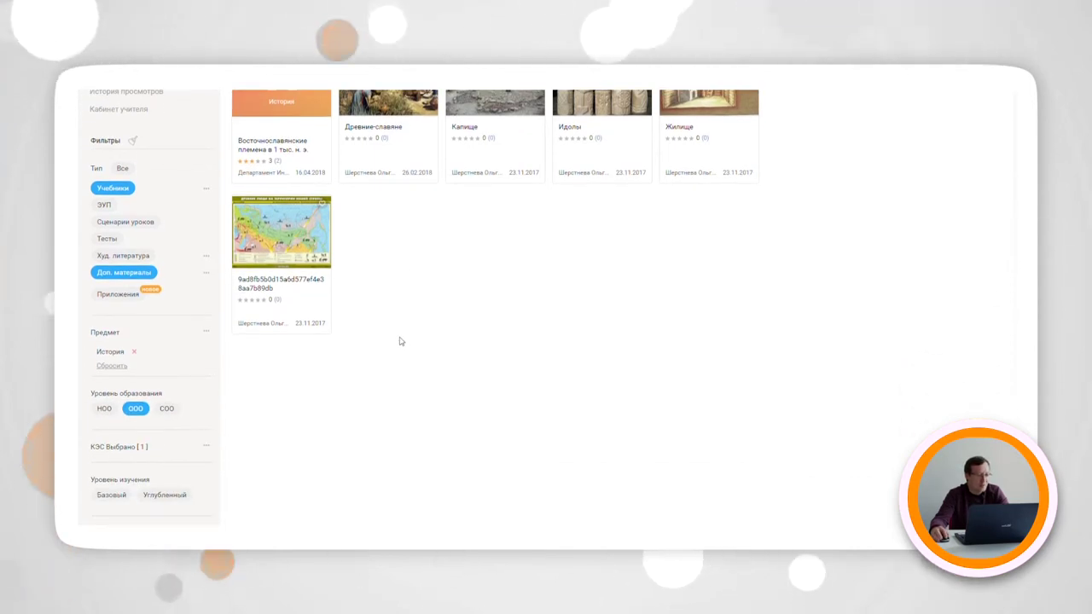
{"action": "scroll", "coordinate": [396, 346], "scroll_direction": "down", "scroll_amount": 2}
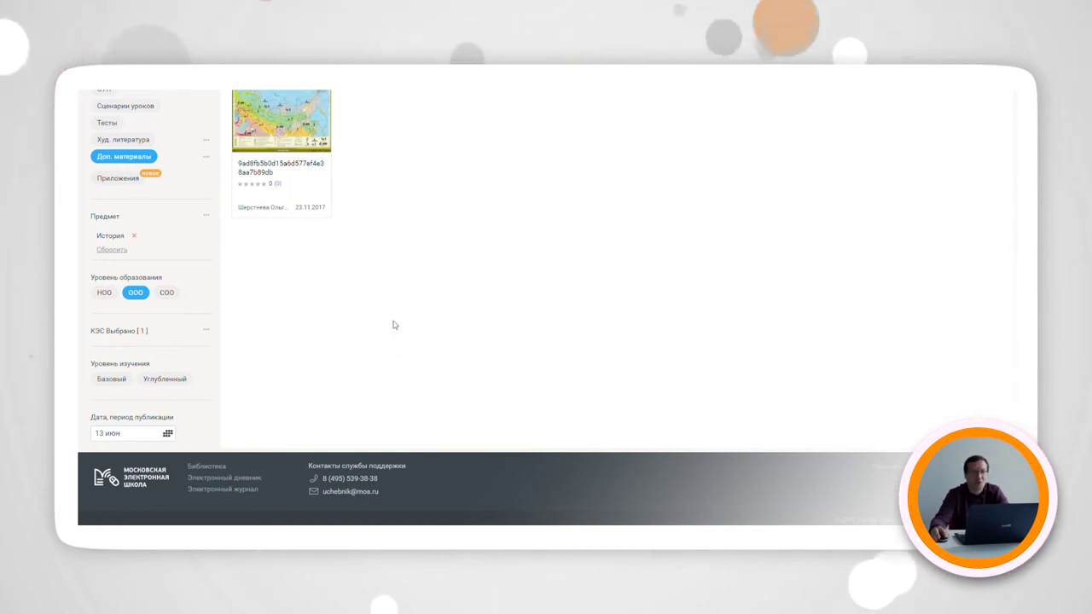
Set the study level filter to Базовый and review the resulting materials.
{"action": "left_click", "coordinate": [120, 383]}
{"action": "scroll", "coordinate": [392, 367], "scroll_direction": "up", "scroll_amount": 3}
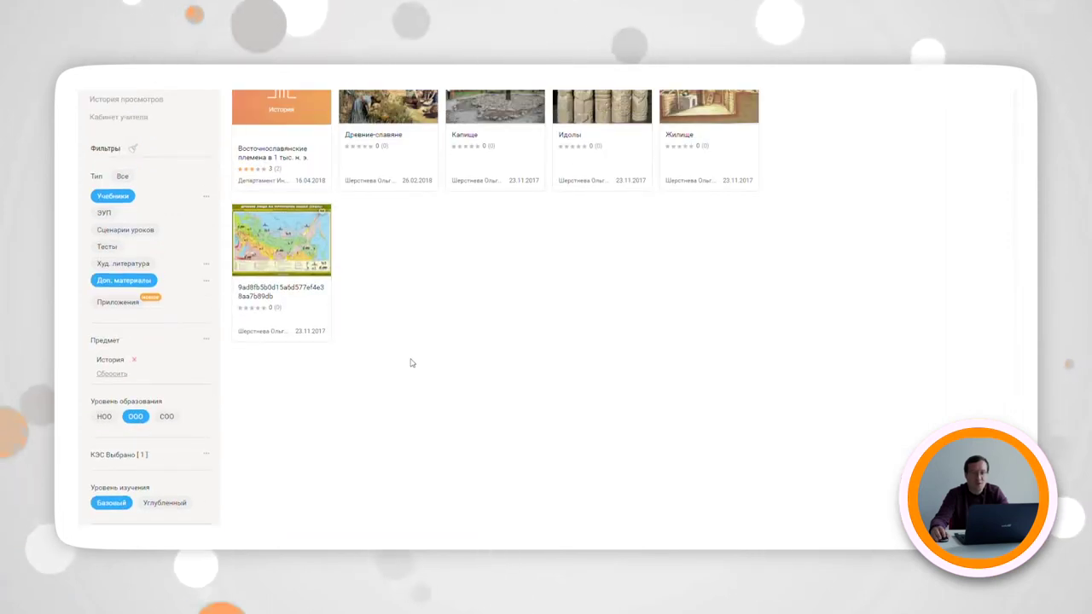
{"action": "scroll", "coordinate": [441, 407], "scroll_direction": "up", "scroll_amount": 2}
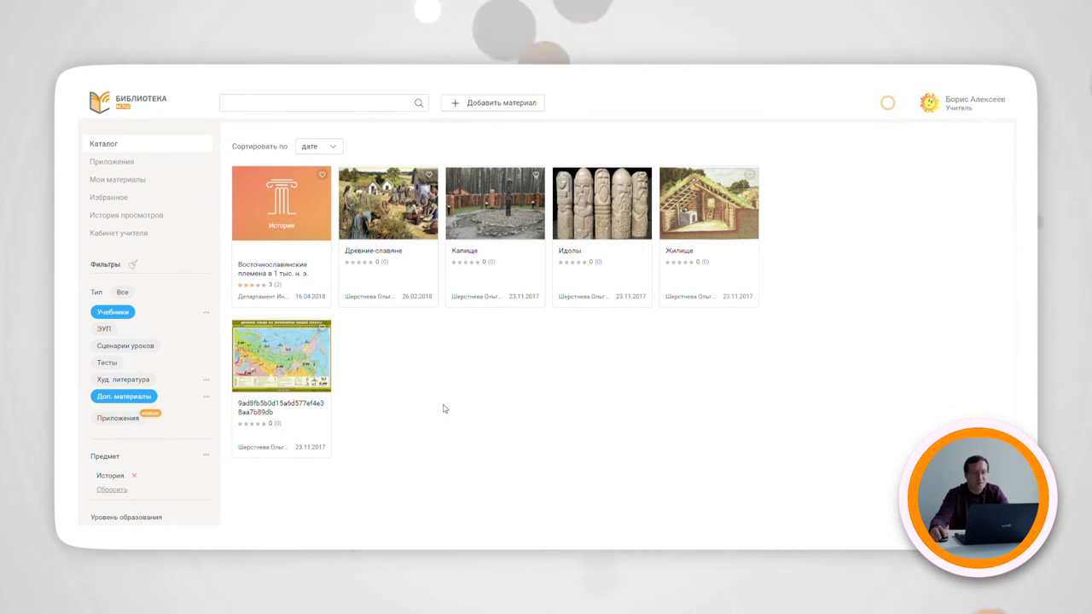
{"action": "scroll", "coordinate": [411, 396], "scroll_direction": "down", "scroll_amount": 2}
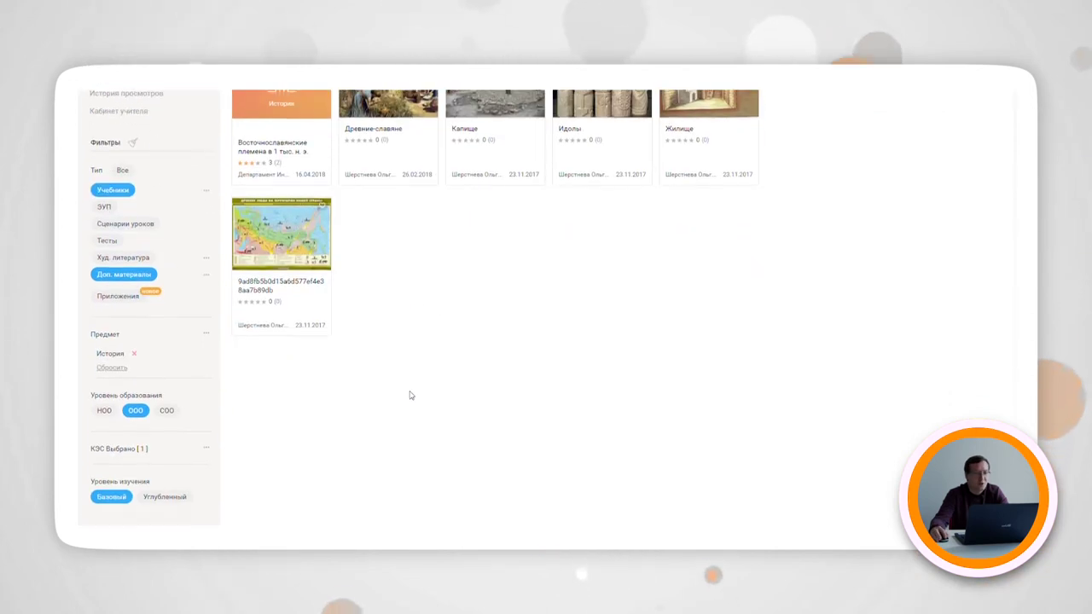
{"action": "scroll", "coordinate": [403, 365], "scroll_direction": "down", "scroll_amount": 2}
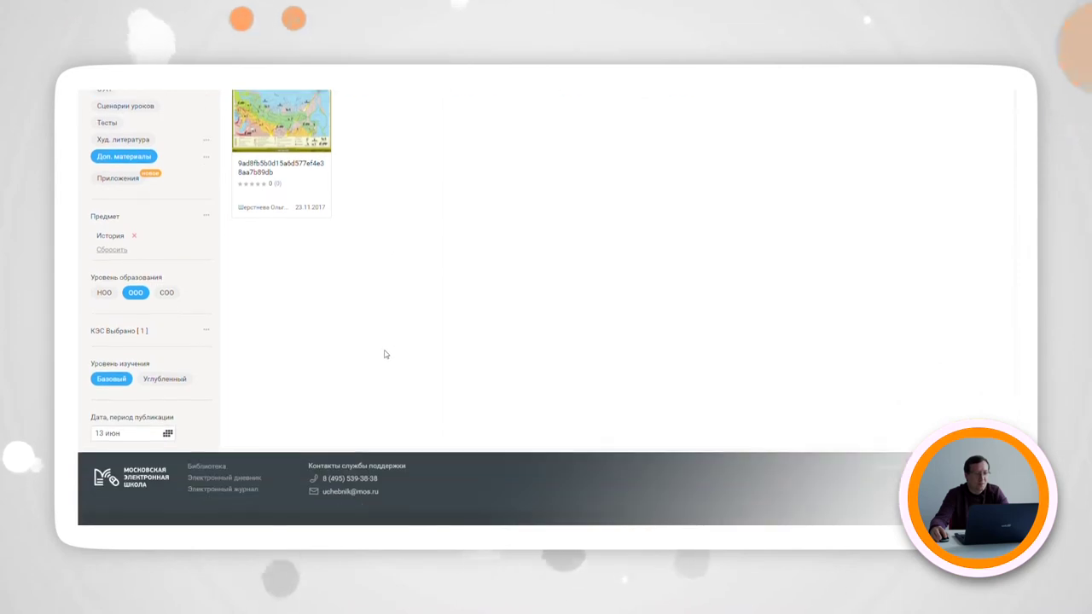
{"action": "scroll", "coordinate": [401, 333], "scroll_direction": "up", "scroll_amount": 4}
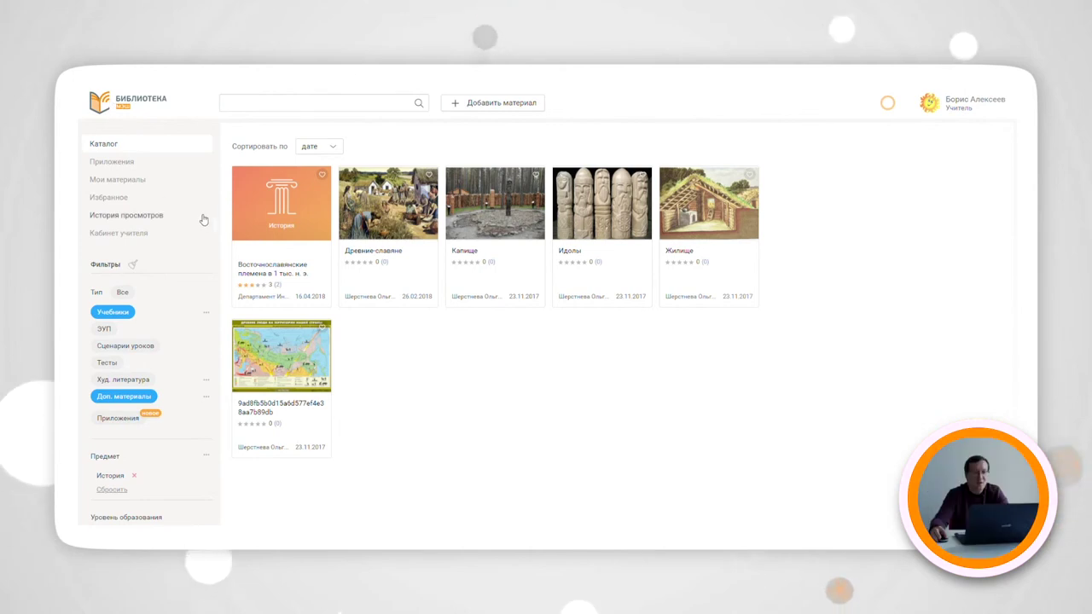
Reset all filters, search the catalogue for "1 класс" and browse the found materials.
{"action": "left_click", "coordinate": [134, 266]}
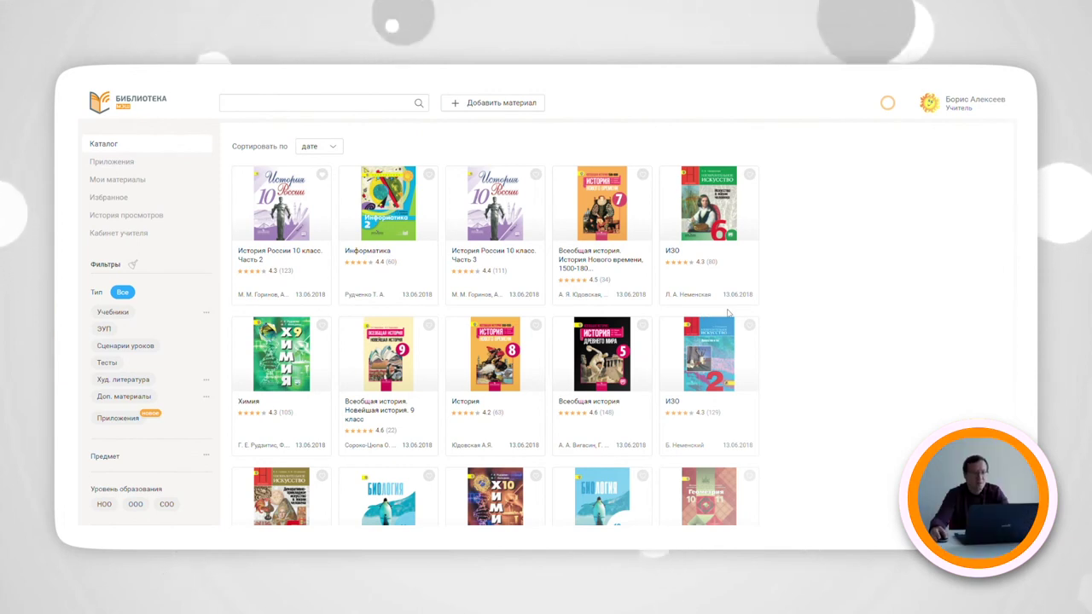
{"action": "left_click", "coordinate": [297, 106]}
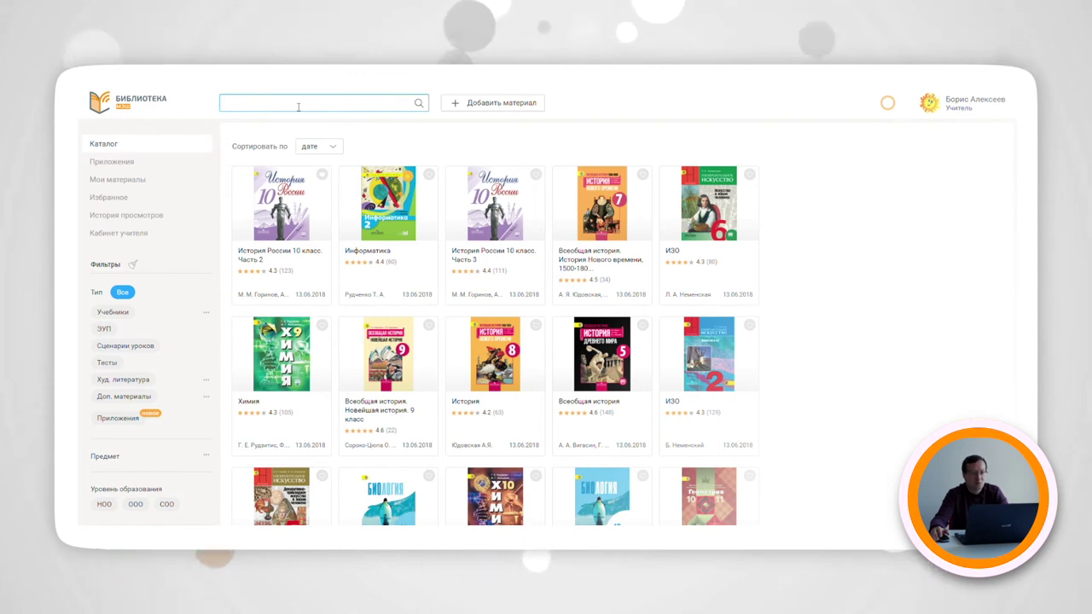
{"action": "type", "text": "1"}
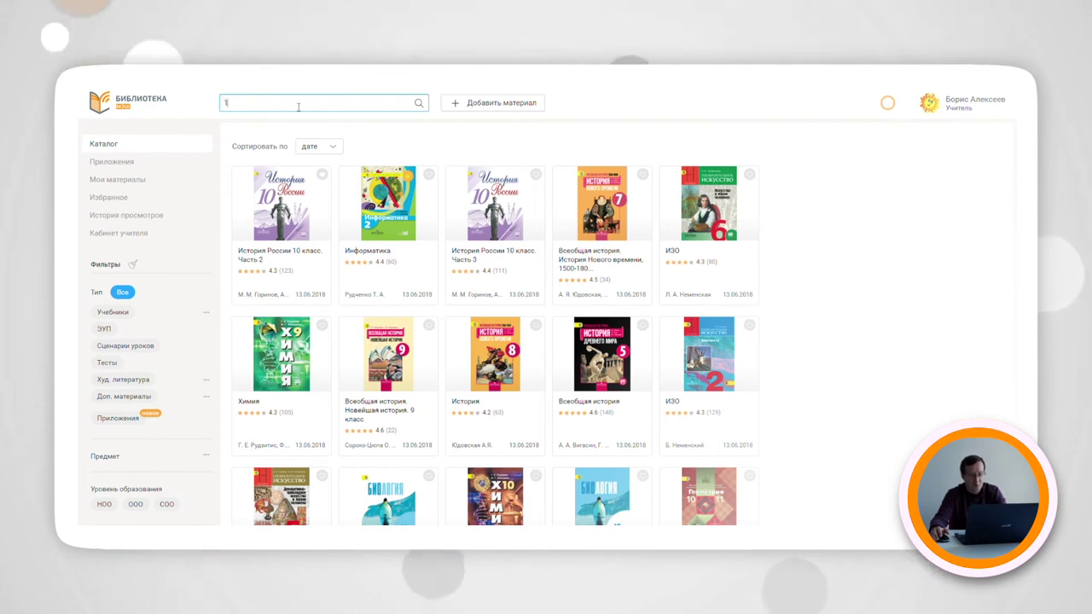
{"action": "type", "text": " клас"}
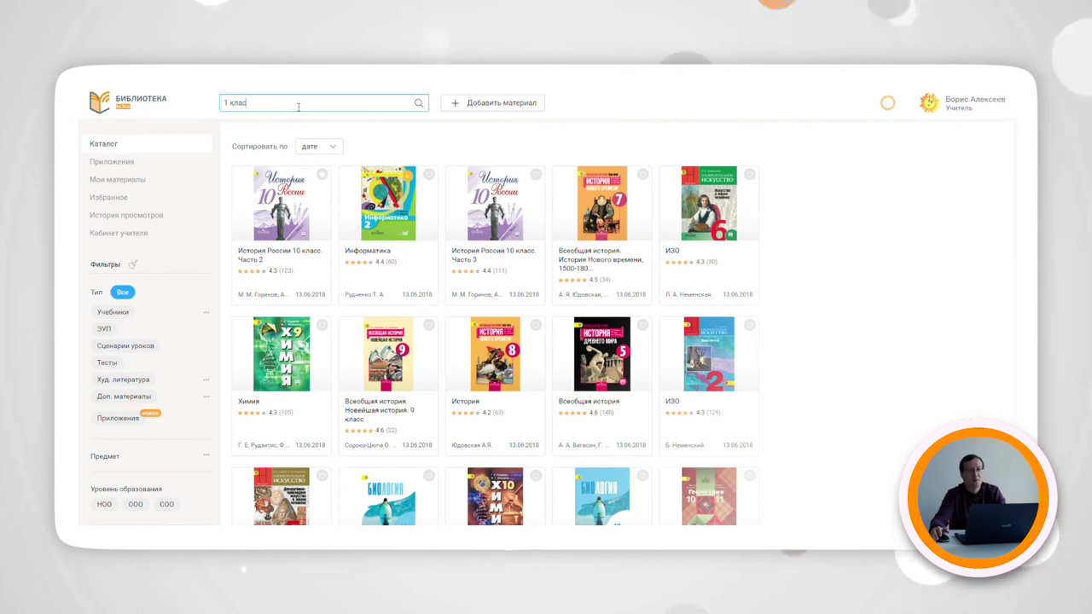
{"action": "type", "text": "с"}
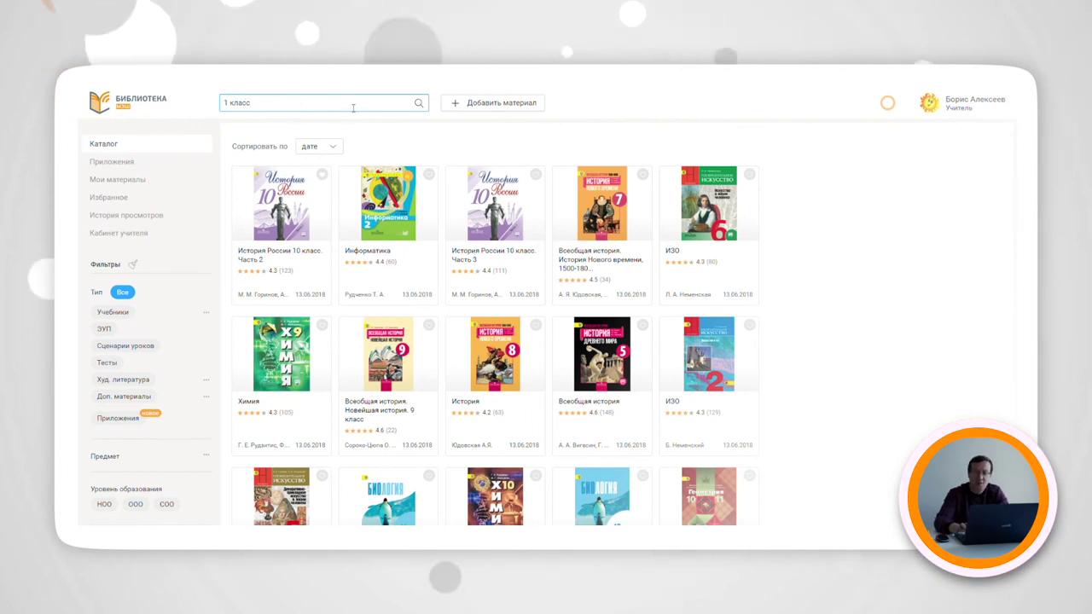
{"action": "key", "text": "Return"}
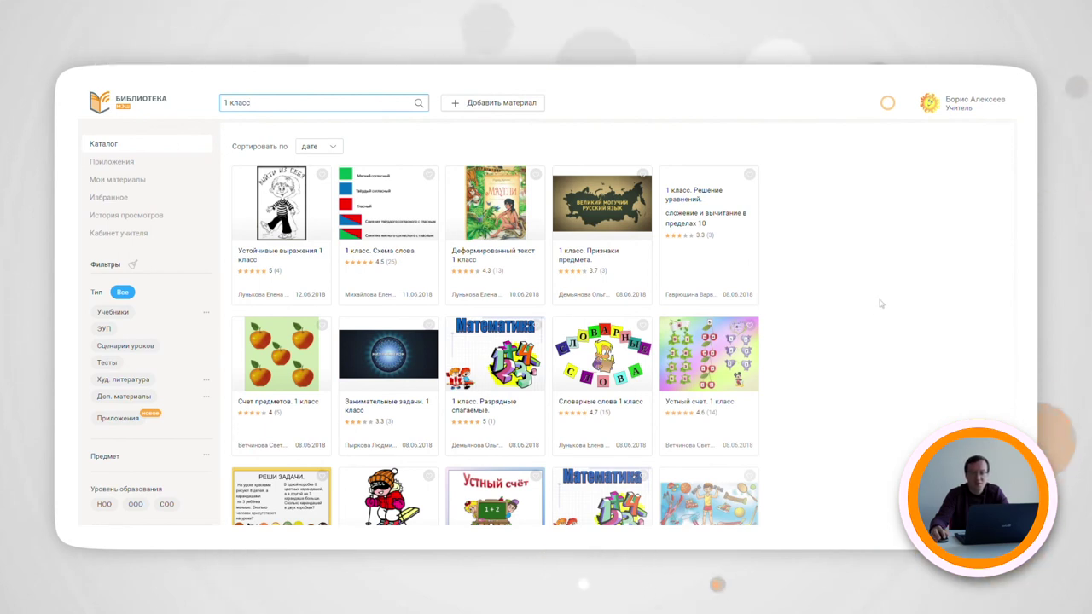
{"action": "scroll", "coordinate": [870, 312], "scroll_direction": "down", "scroll_amount": 3}
{"action": "scroll", "coordinate": [840, 330], "scroll_direction": "down", "scroll_amount": 3}
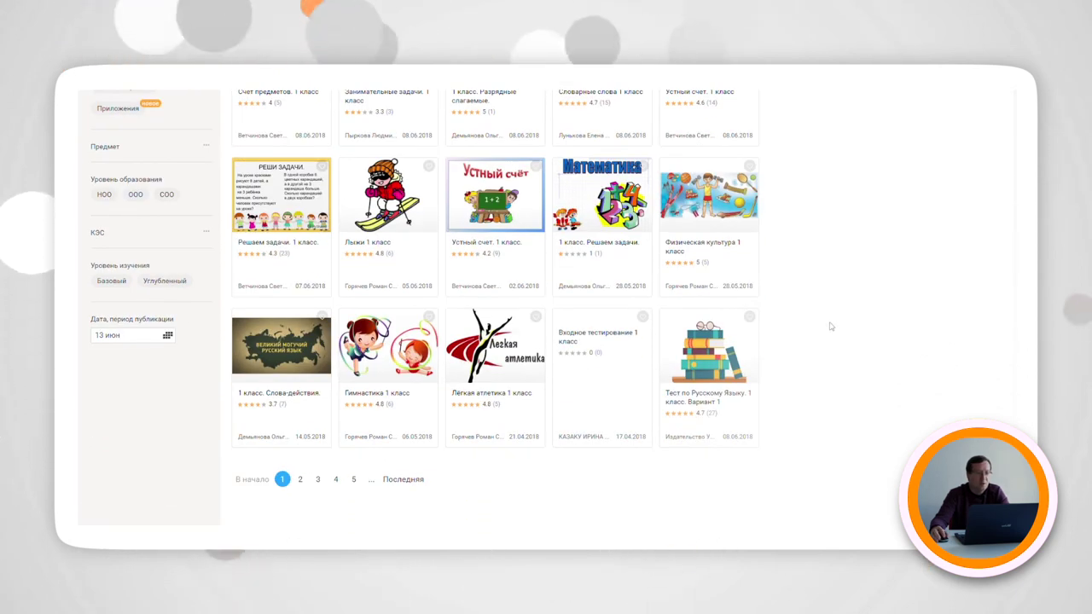
{"action": "scroll", "coordinate": [832, 326], "scroll_direction": "up", "scroll_amount": 6}
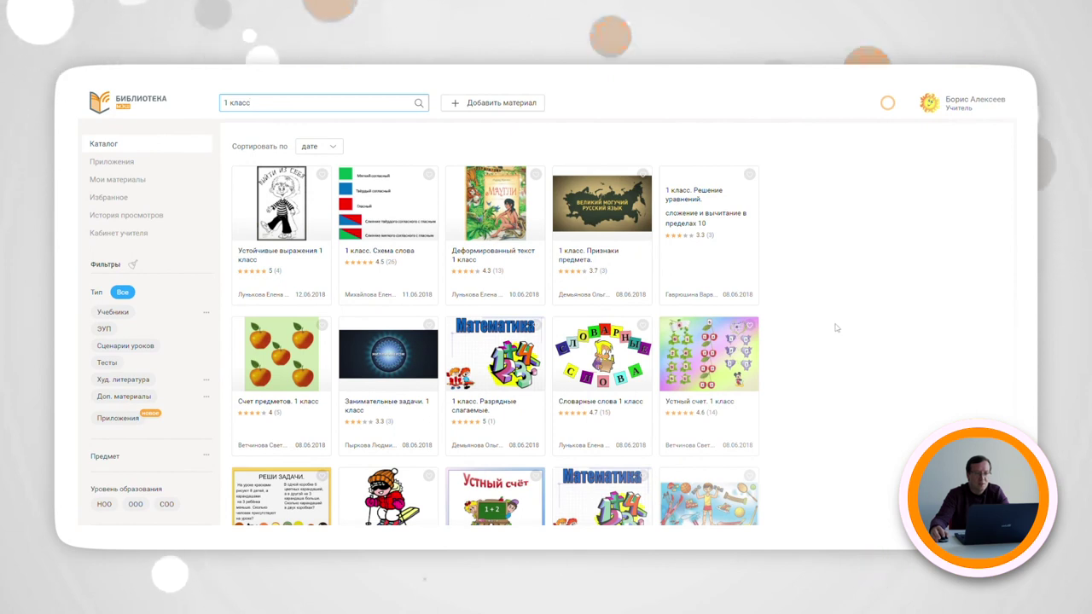